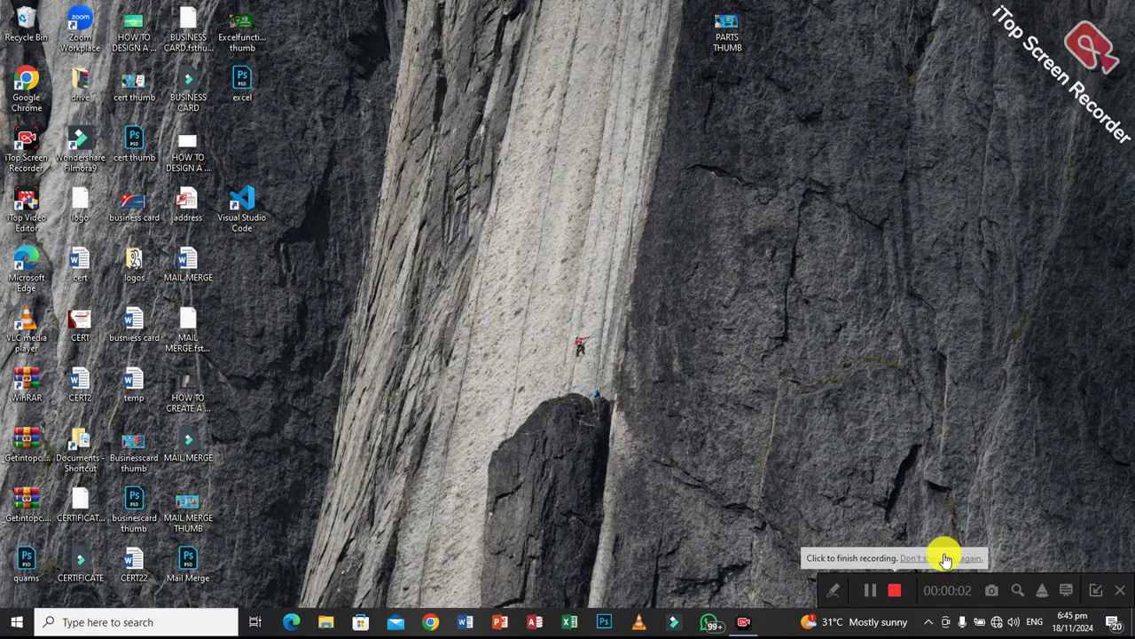
- Launch Microsoft Access from the Windows taskbar
click(942, 555)
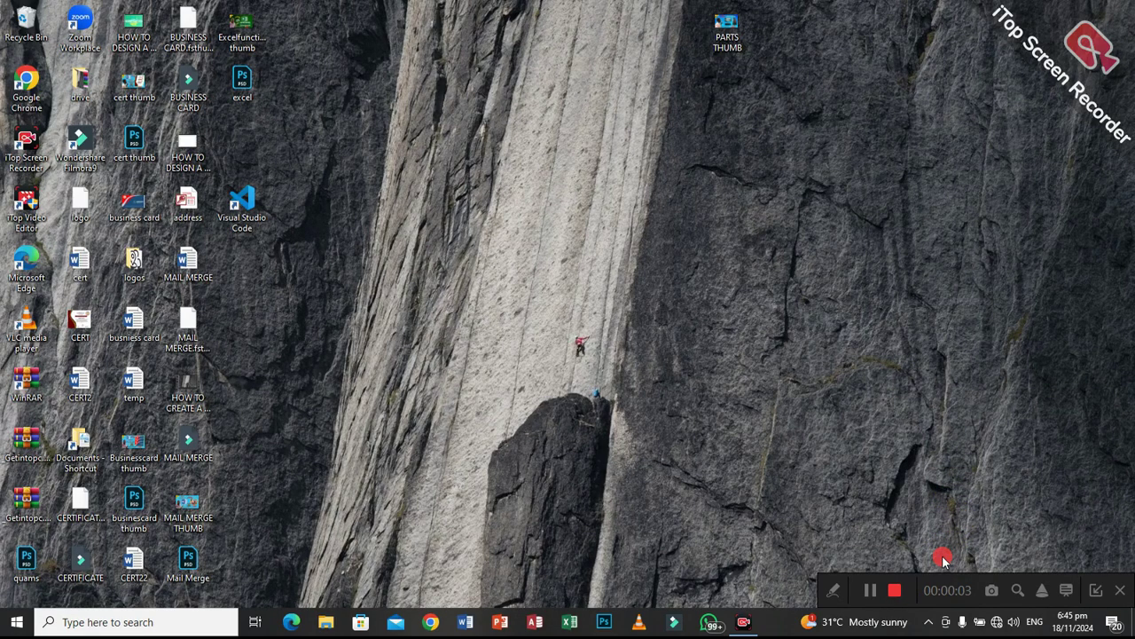
click(1096, 592)
click(535, 624)
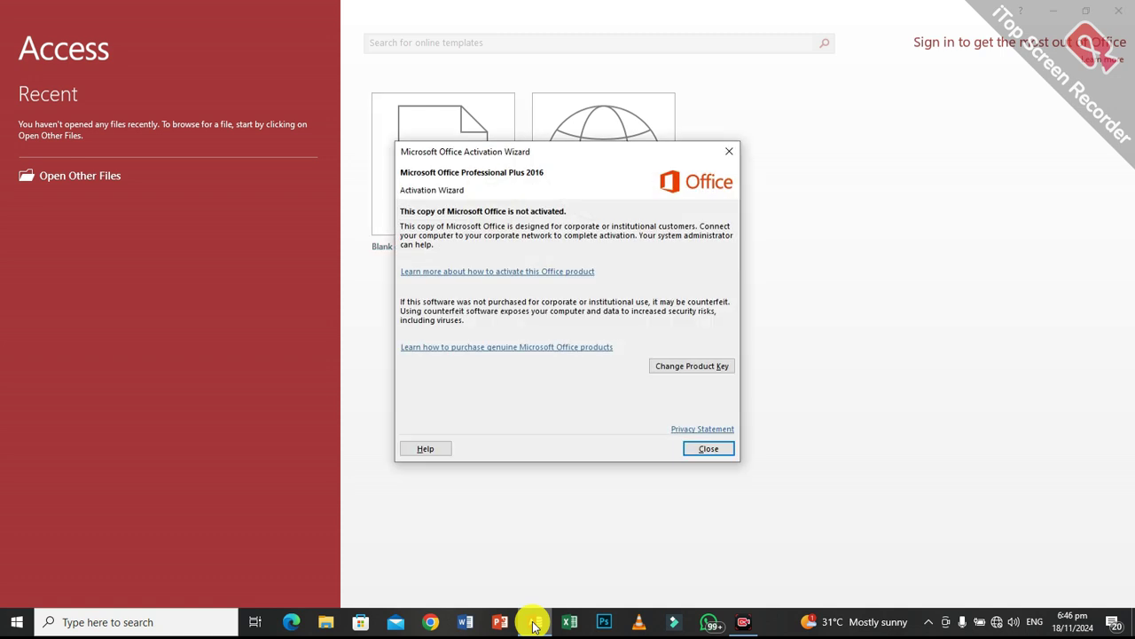
- Close the Microsoft Office Activation Wizard dialog
click(730, 153)
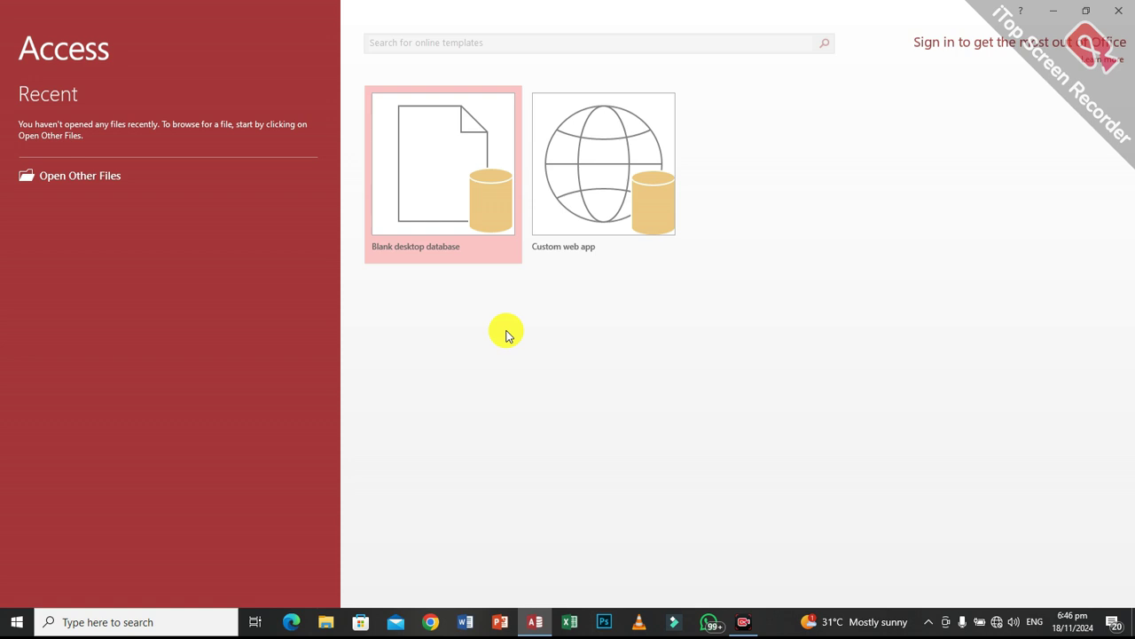
- Name a new blank desktop database Resturantdb and set the Desktop as its save folder
click(458, 185)
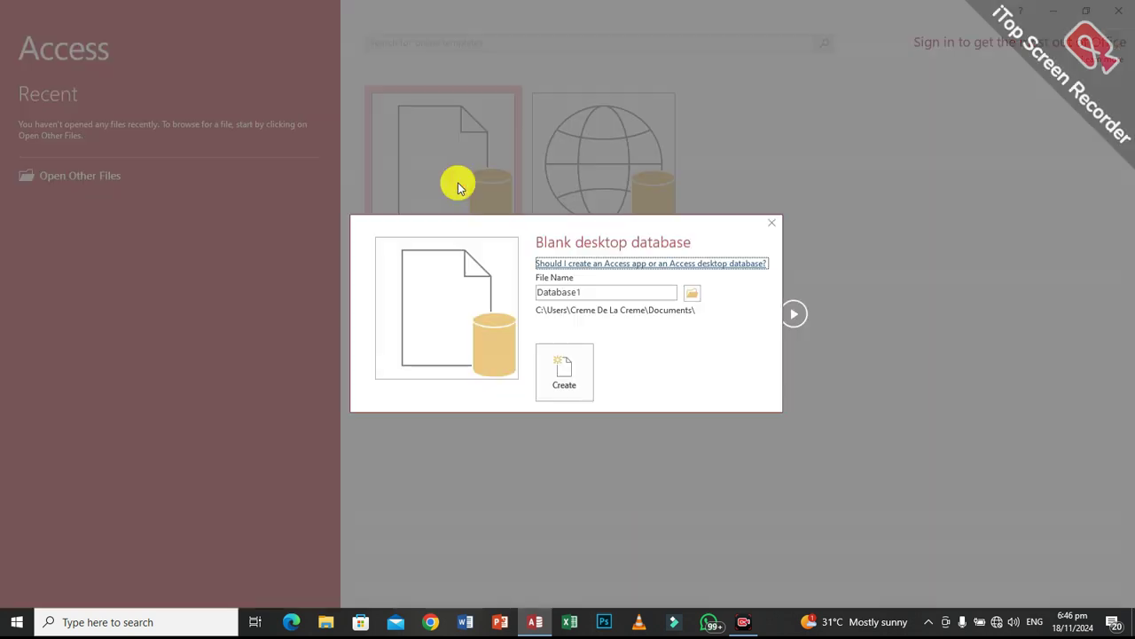
double_click(591, 296)
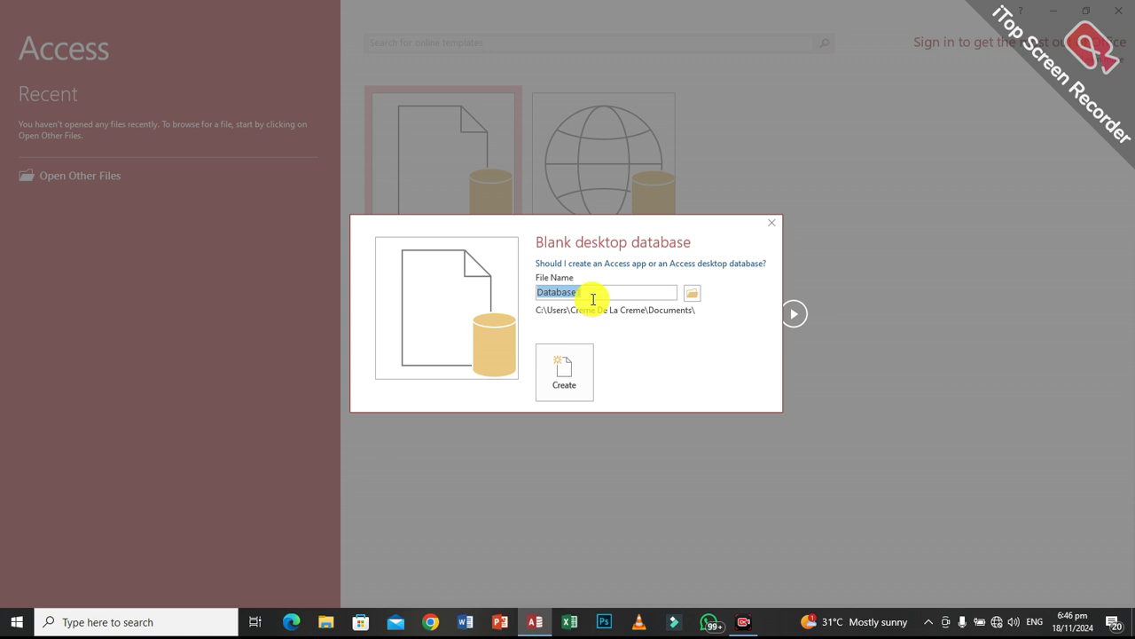
text(R)
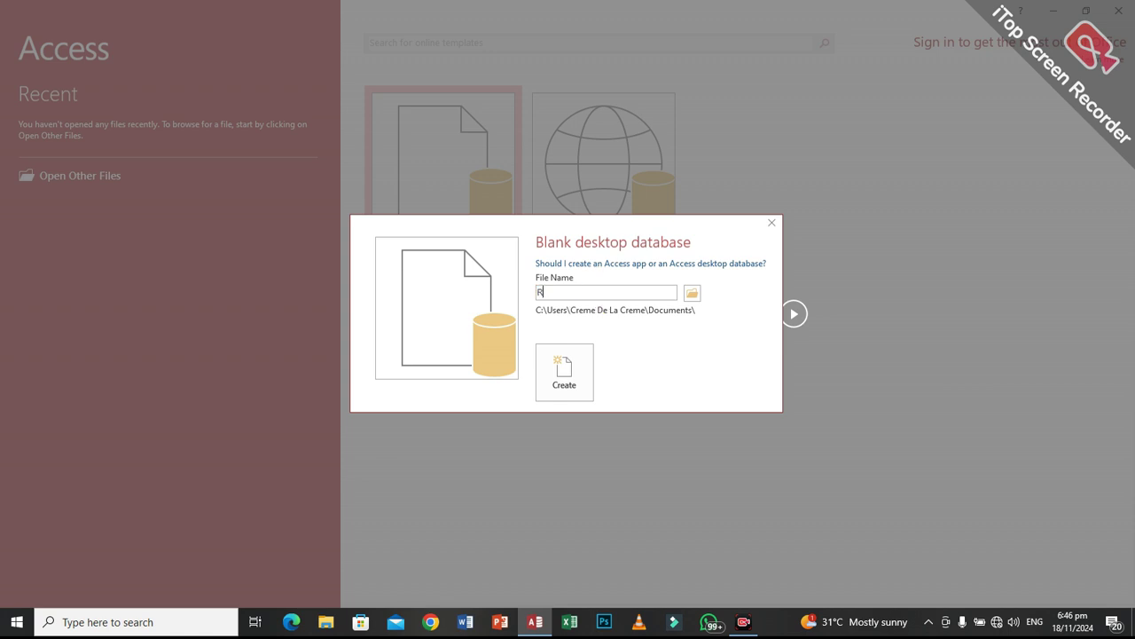
text(esturant)
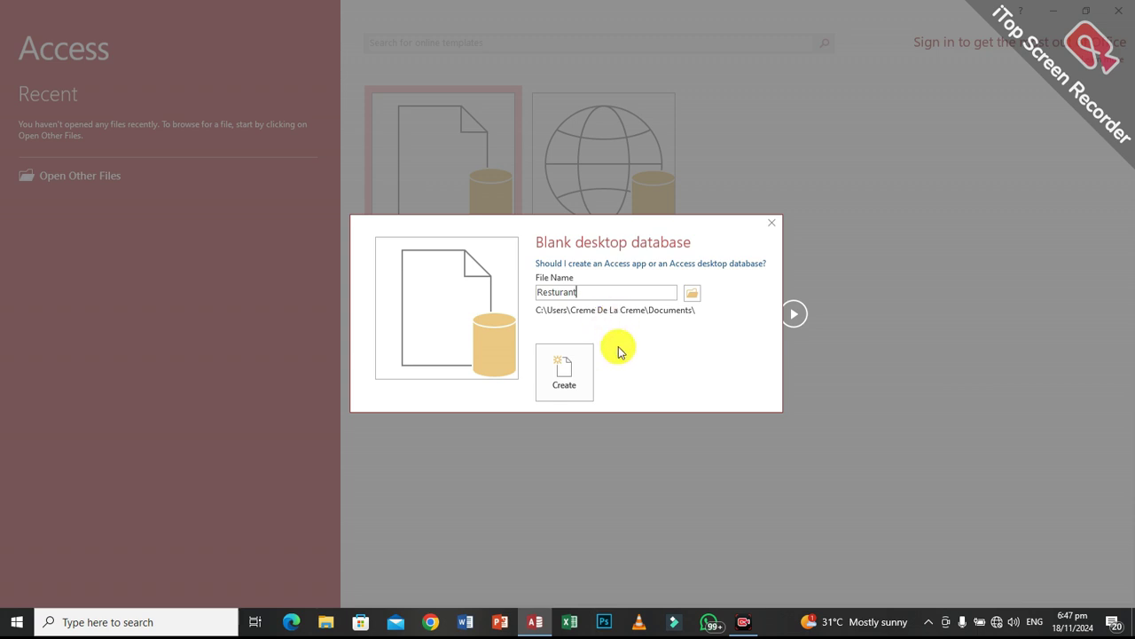
text(db)
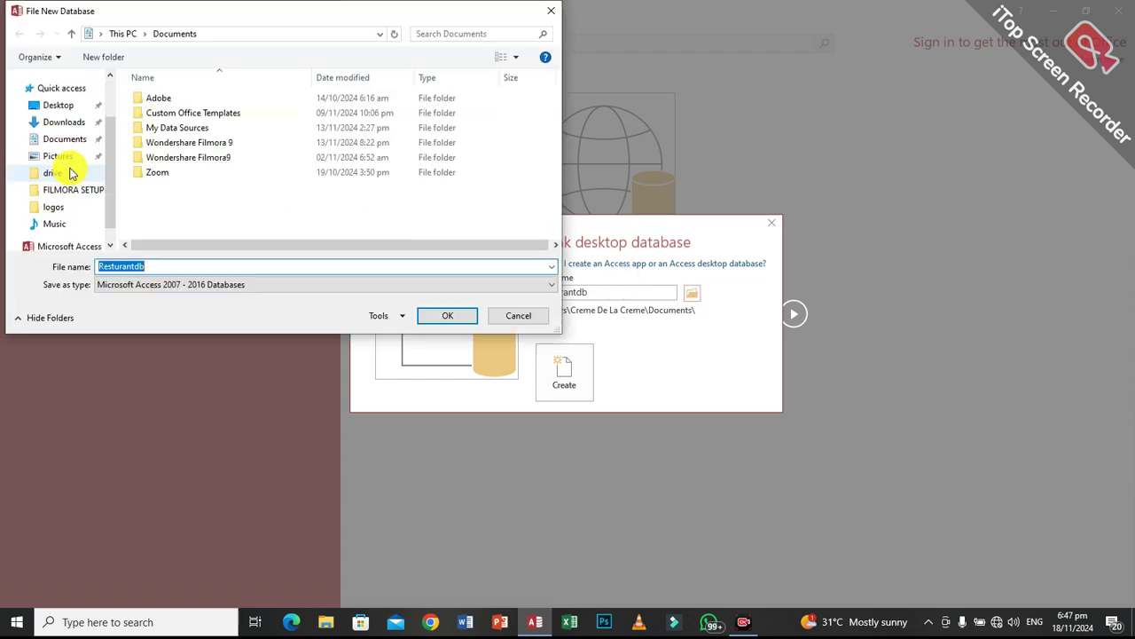
click(14, 229)
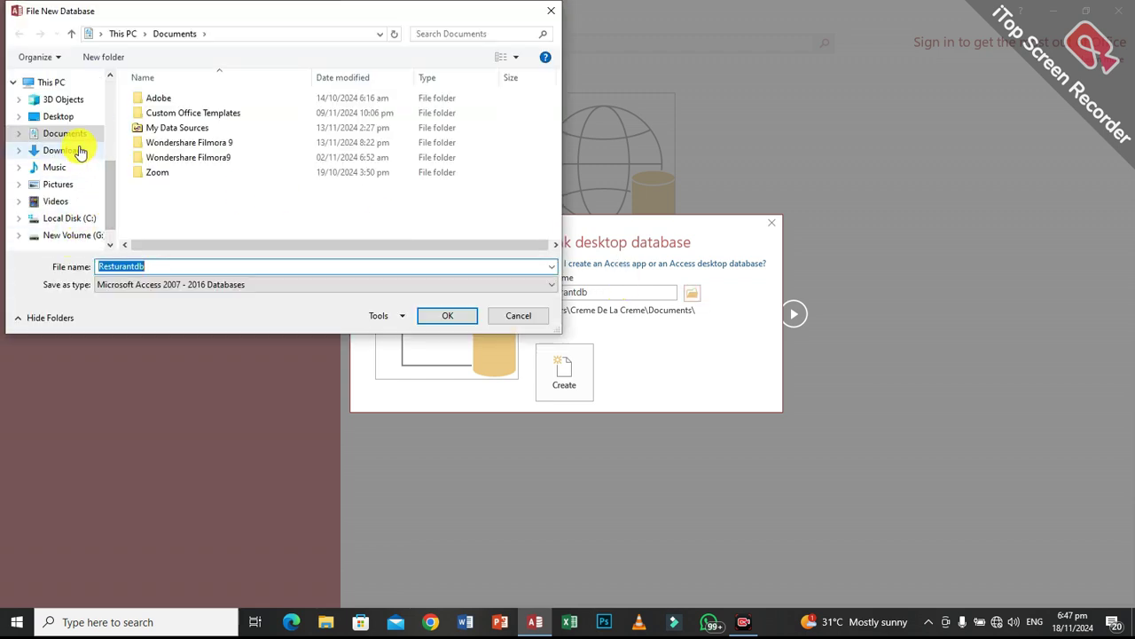
click(73, 116)
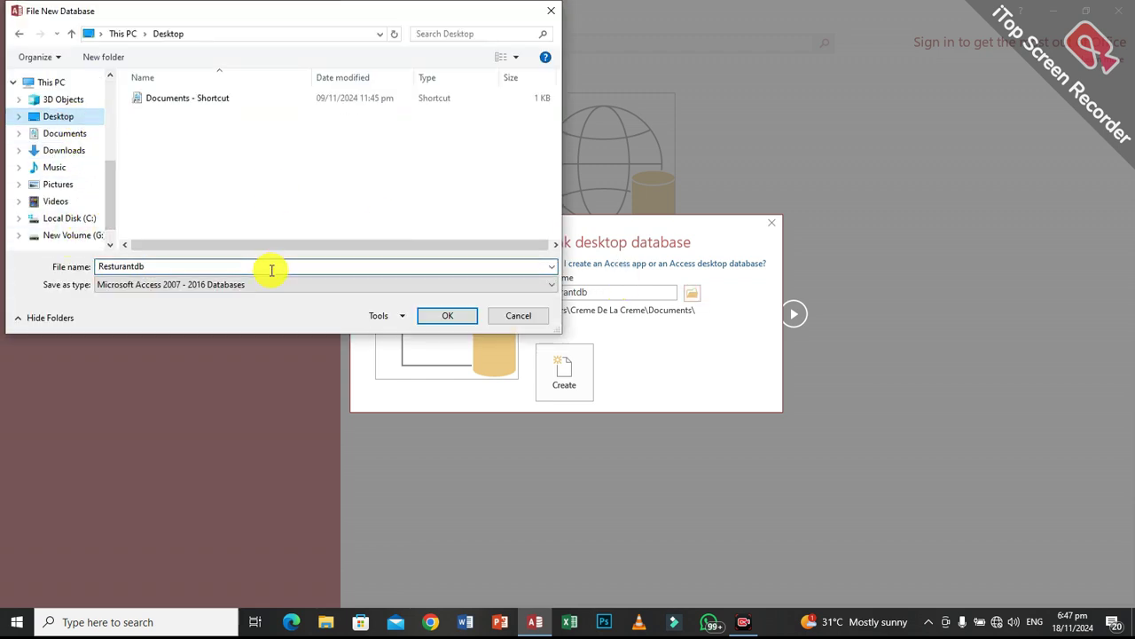
click(454, 319)
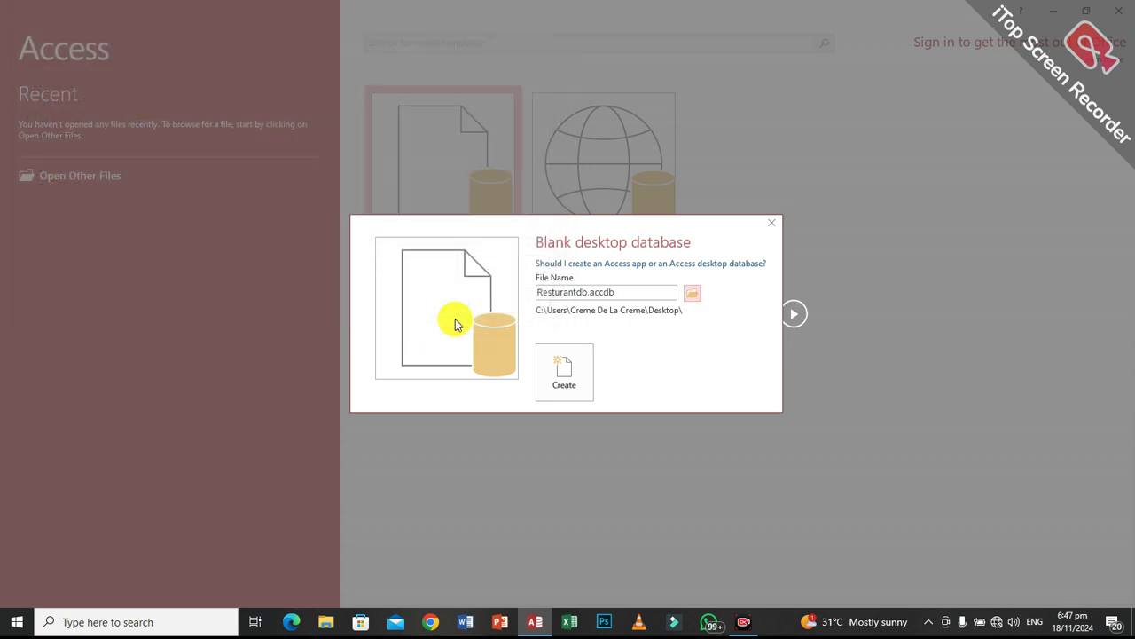
- Create the Resturantdb.accdb database on the Desktop
click(582, 377)
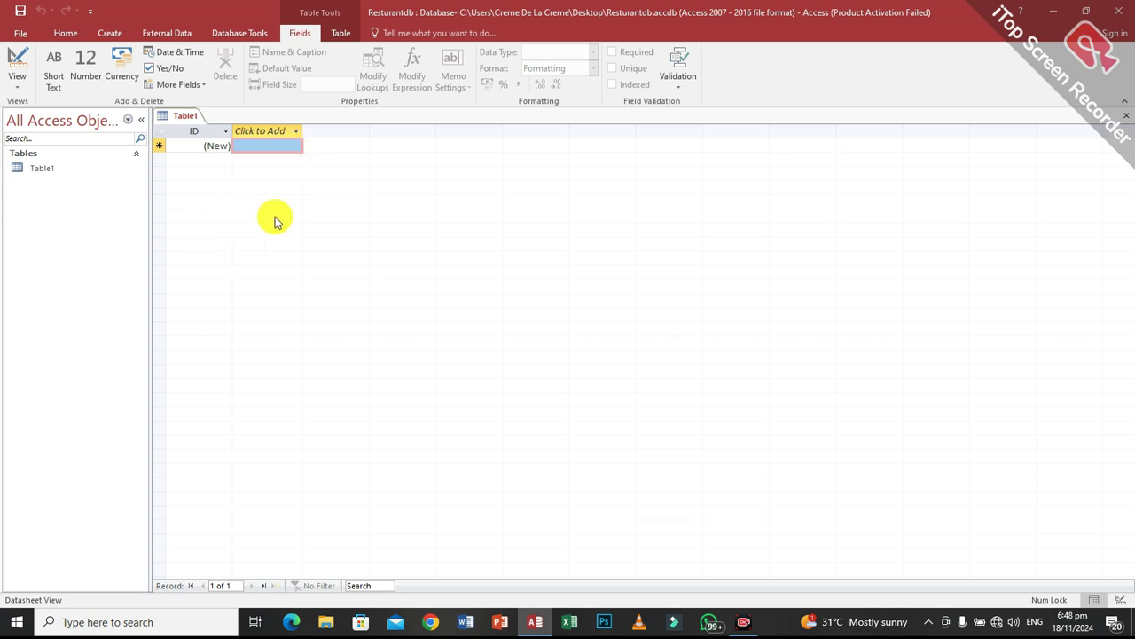
- Add a Short Text column named FirstName to Table1
click(295, 133)
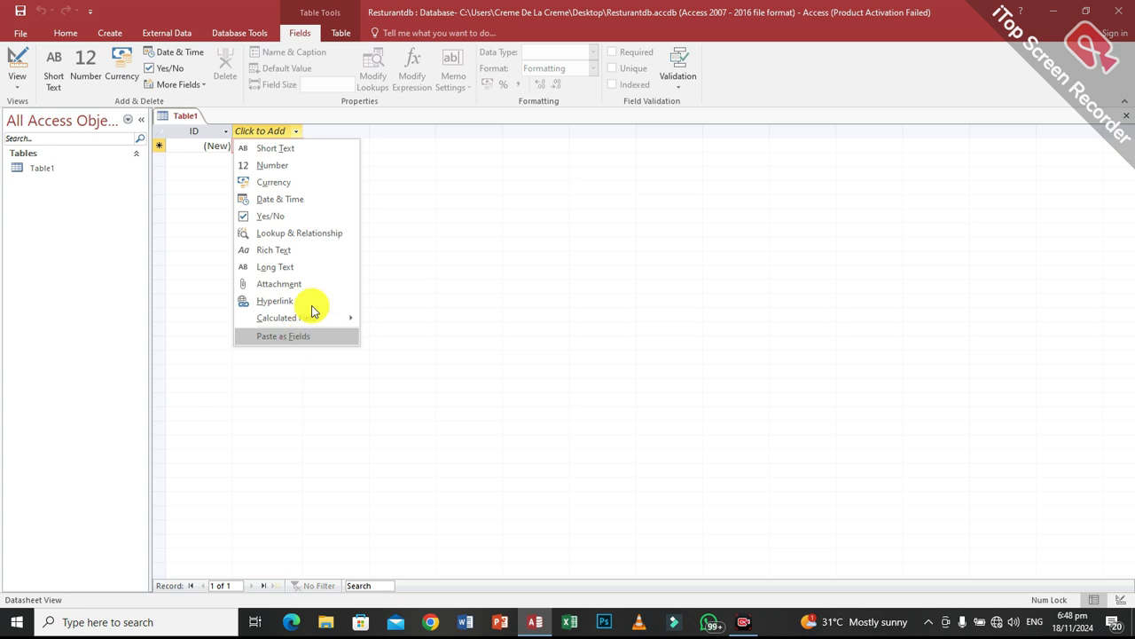
click(298, 154)
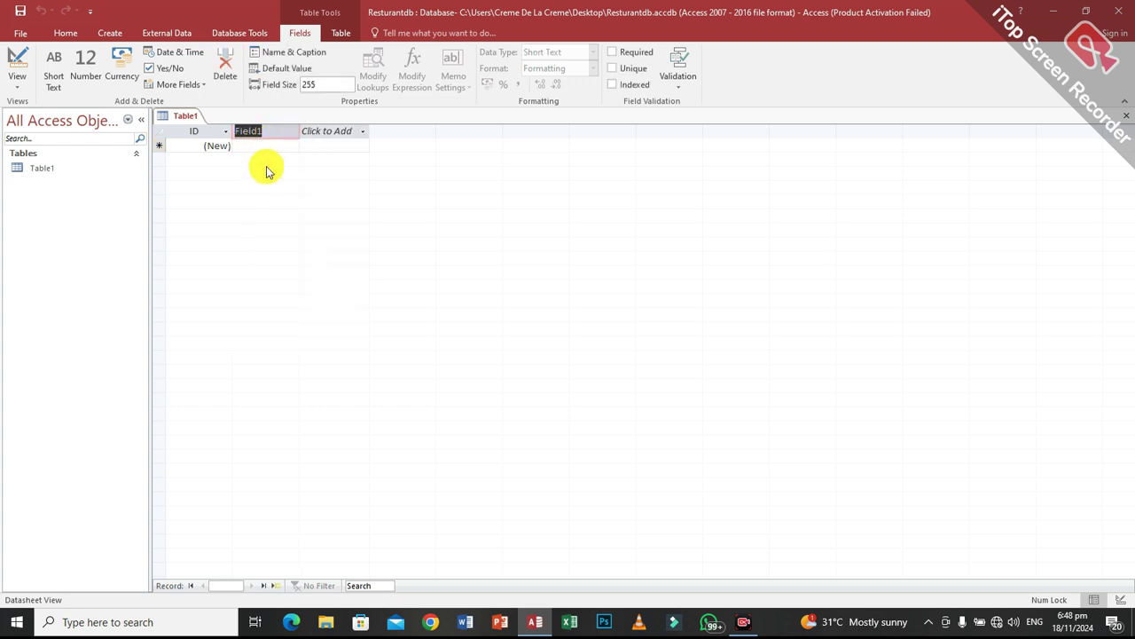
text(Firt)
key(BackSpace)
text(stName)
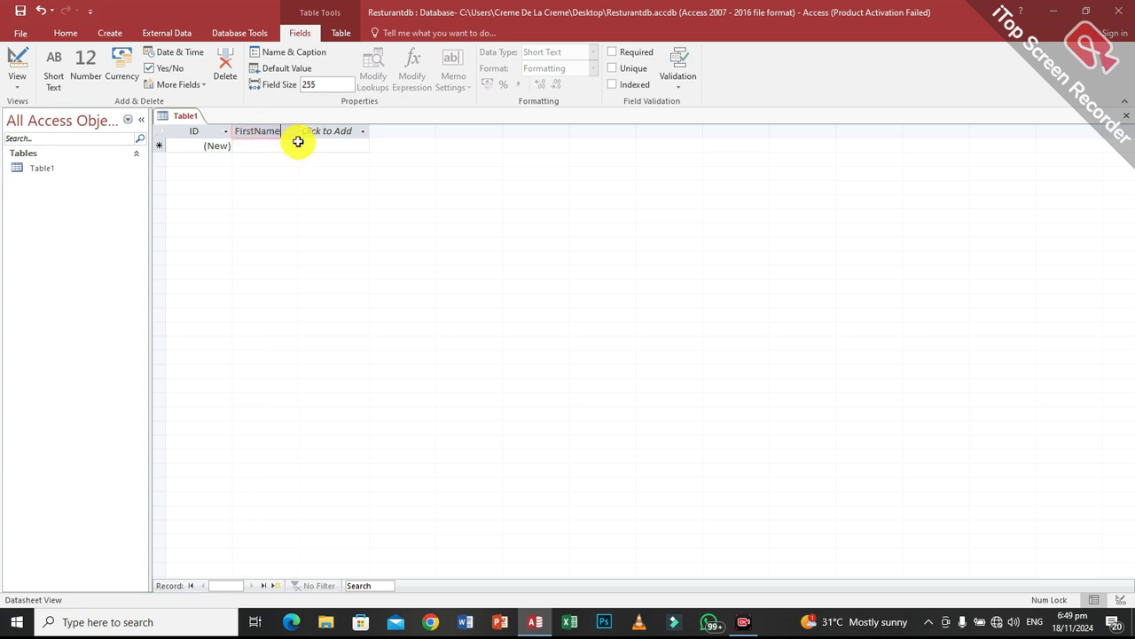
- Add a Short Text column named LastName beside FirstName
click(362, 135)
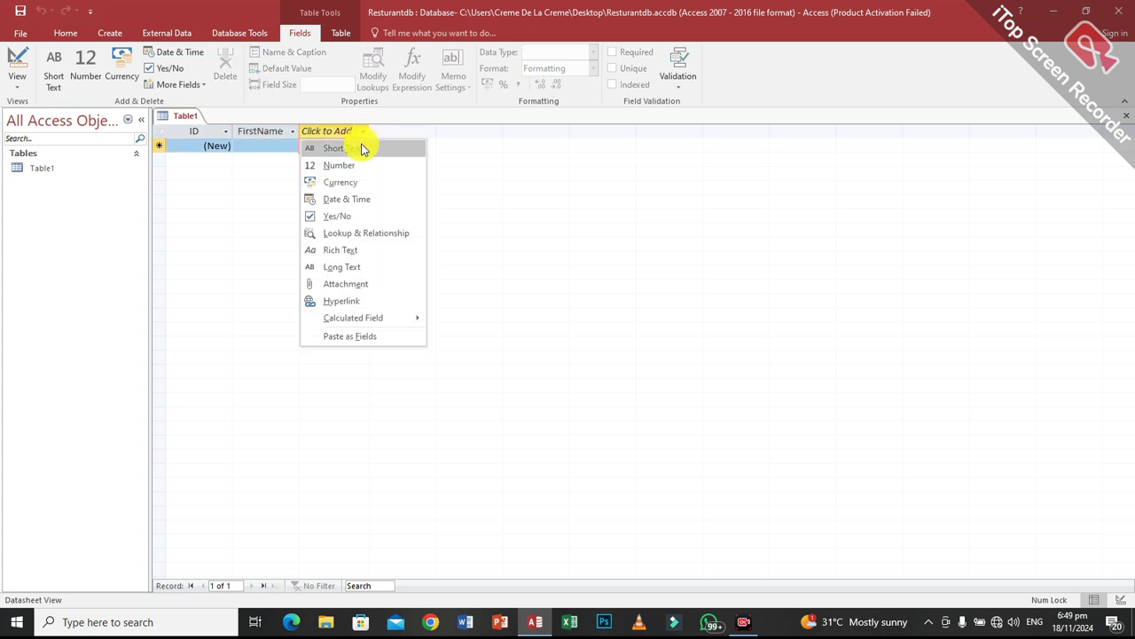
click(362, 146)
text(Last)
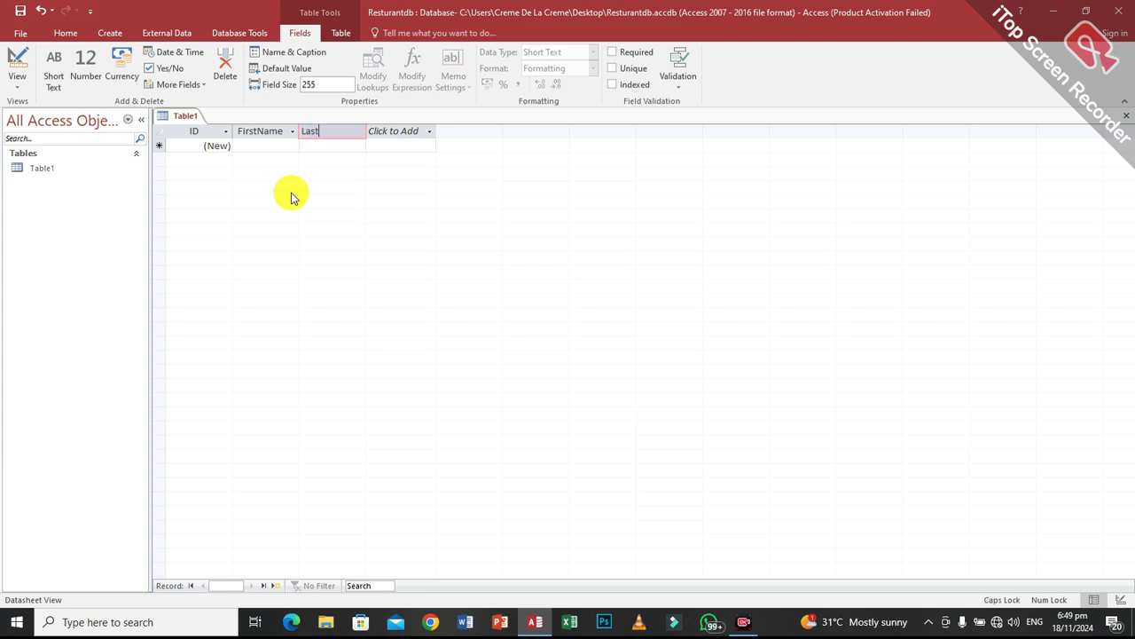
text(Name)
click(384, 211)
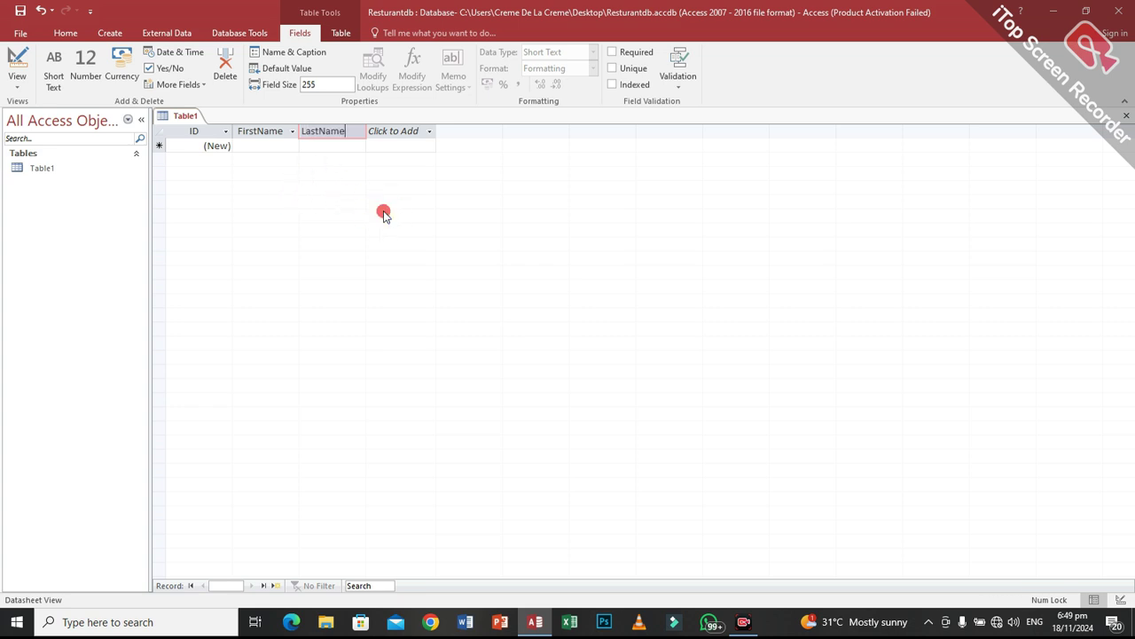
click(484, 172)
click(458, 133)
- Enter the first customer's first and last name as record 1
click(220, 146)
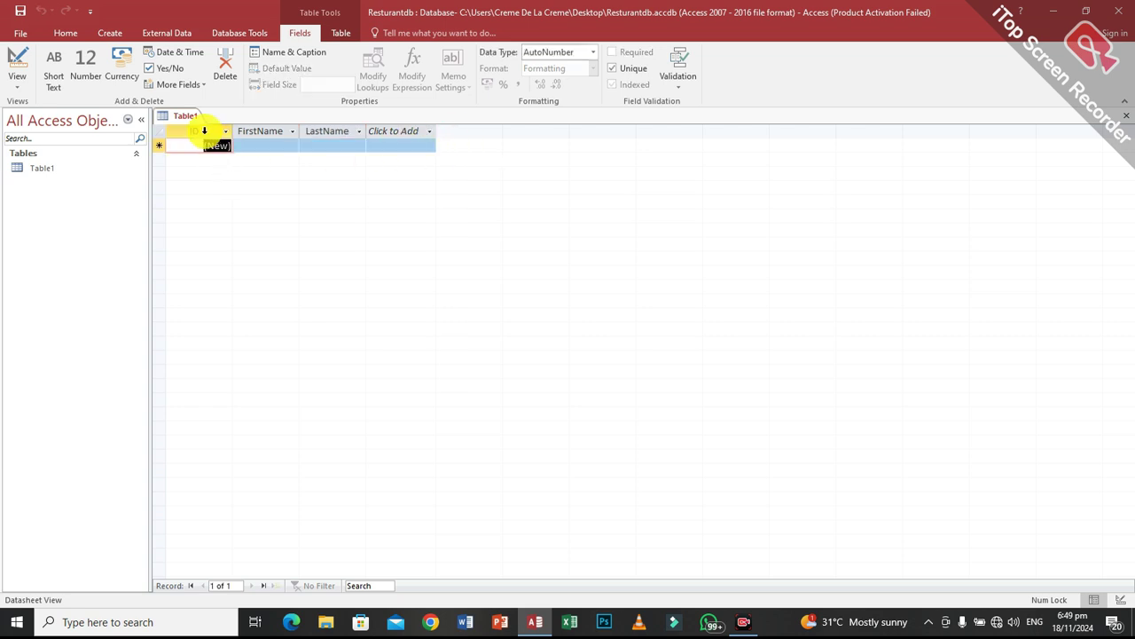
click(227, 157)
click(264, 146)
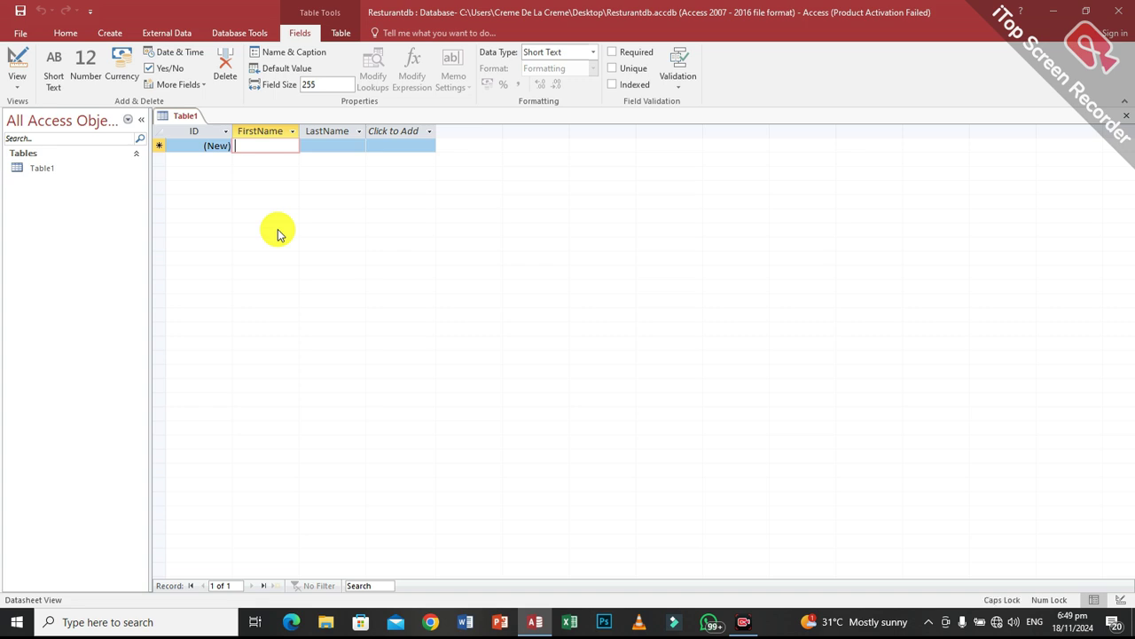
text(K)
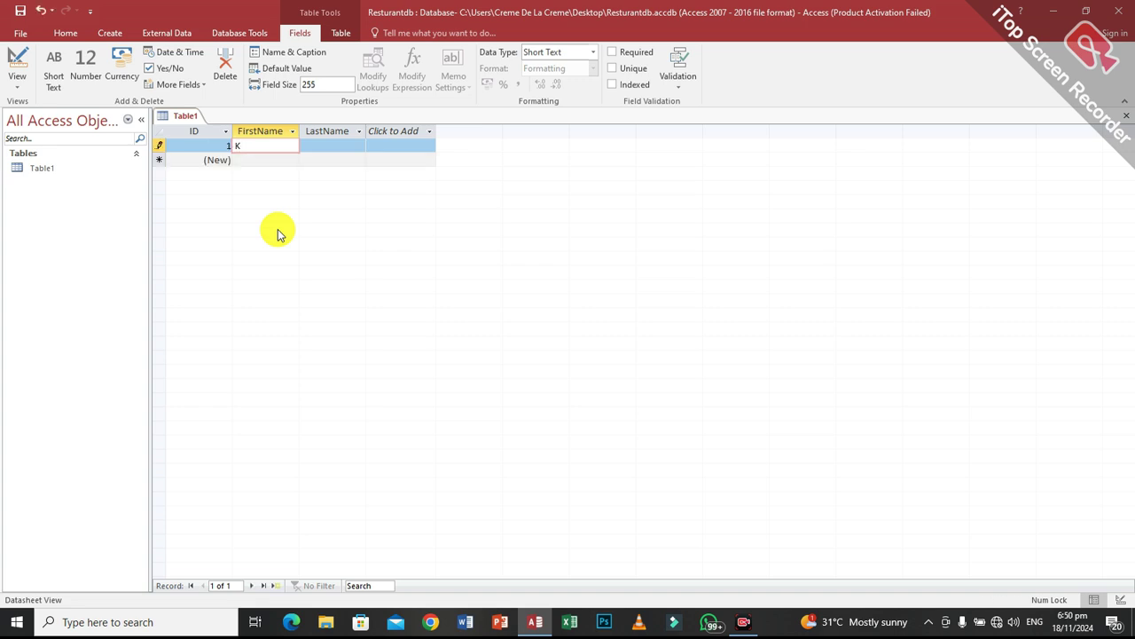
text(wabla)
key(Tab)
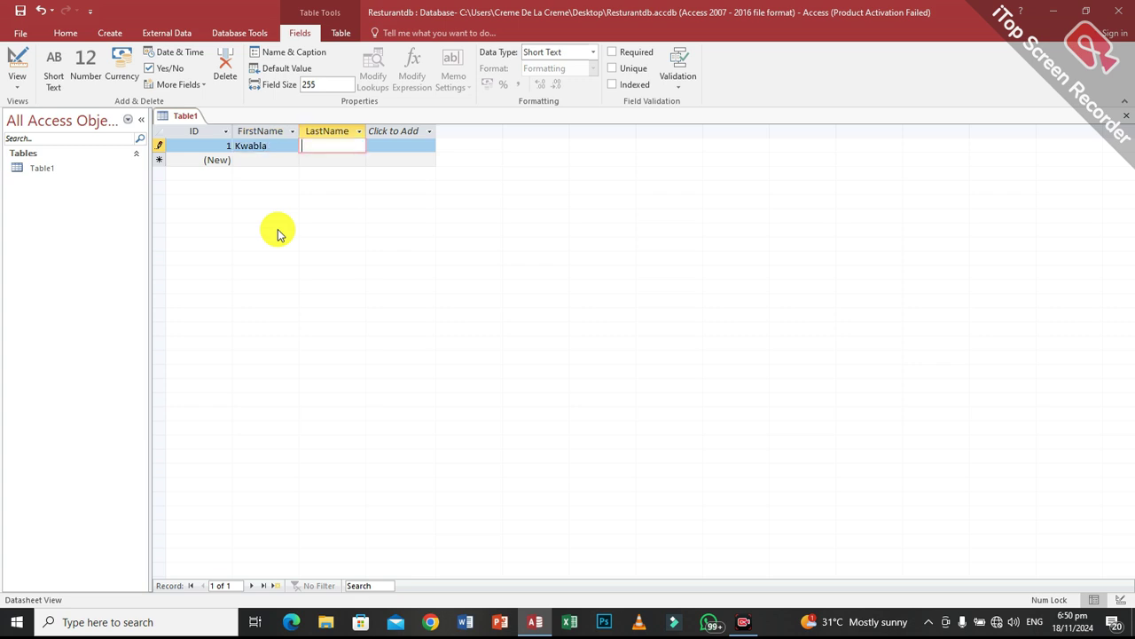
text(Azameti)
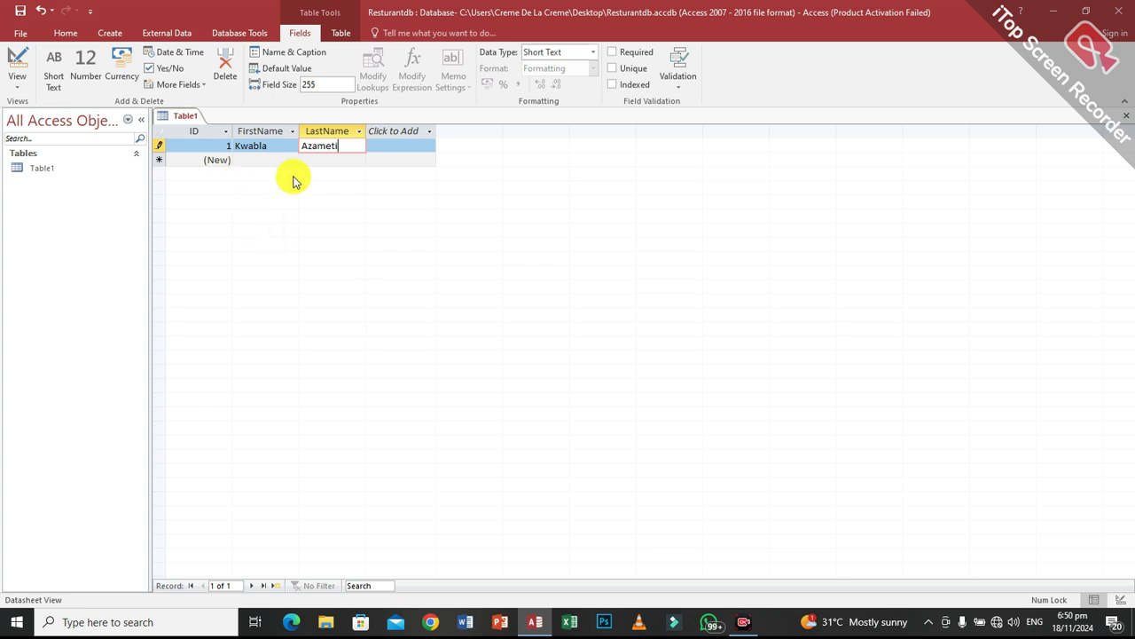
key(Tab)
key(Tab)
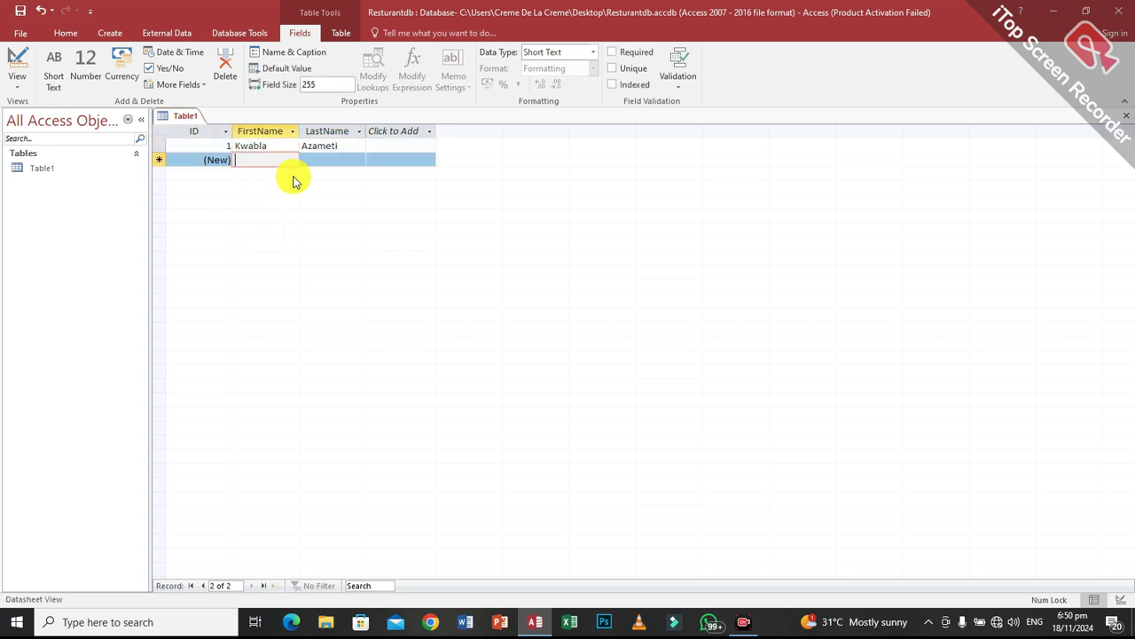
- Fill in record 2 with the second customer's capitalised first and last name
key(Caps_Lock)
text(S)
key(Caps_Lock)
text(amu)
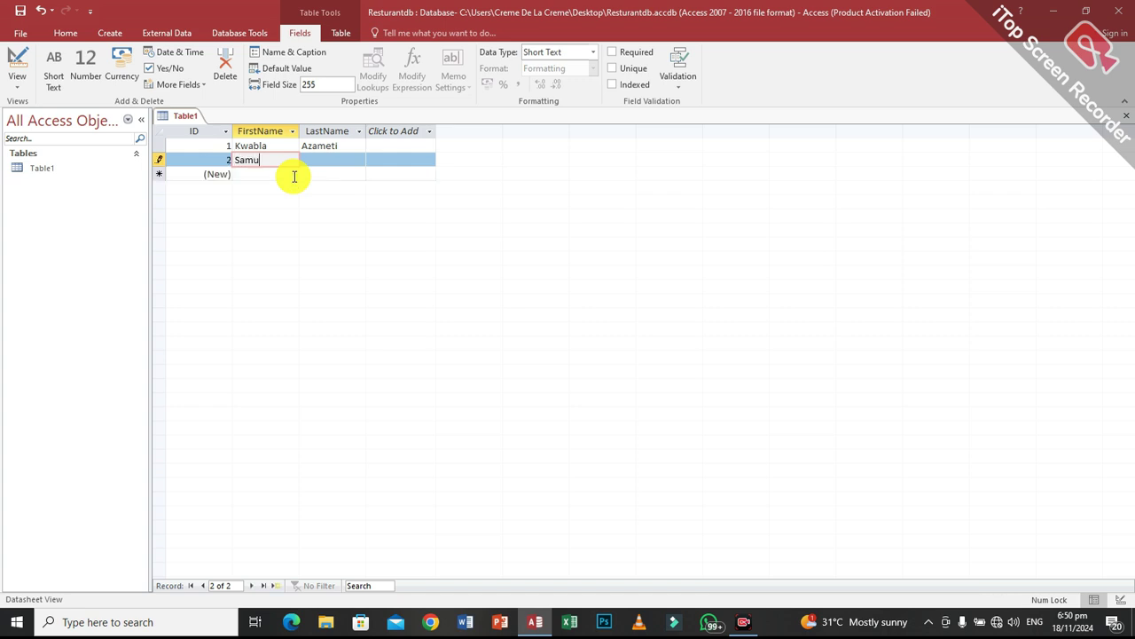
text(el)
key(Tab)
key(Caps_Lock)
text(T)
key(Caps_Lock)
text(awiah)
key(Tab)
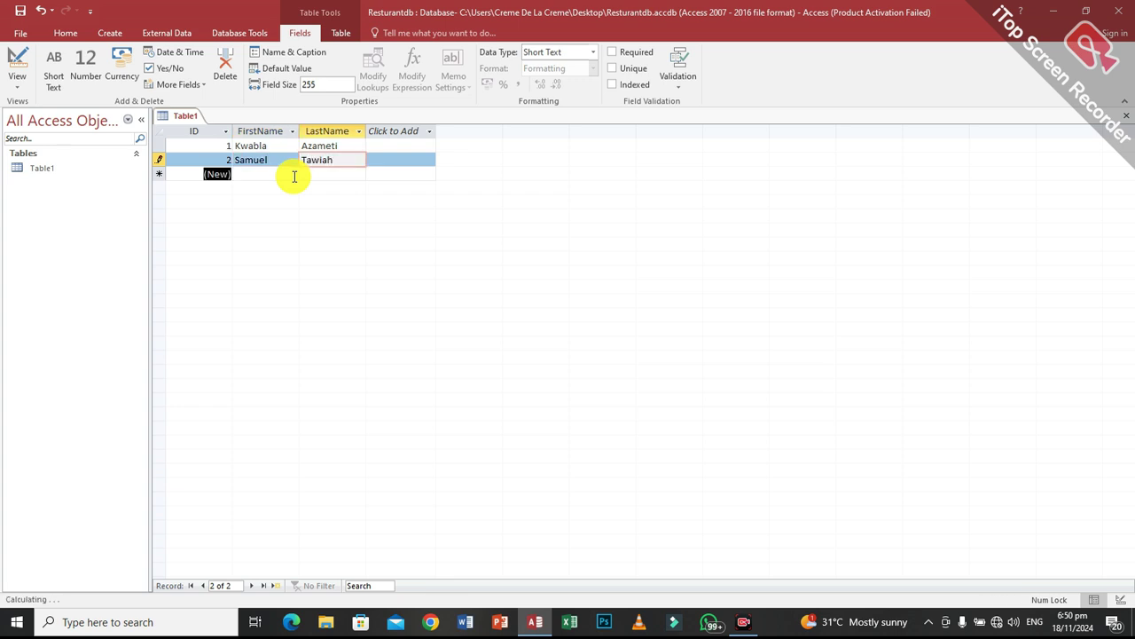
- Add record 3 with the third customer's first and last name and save it
key(Tab)
key(Caps_Lock)
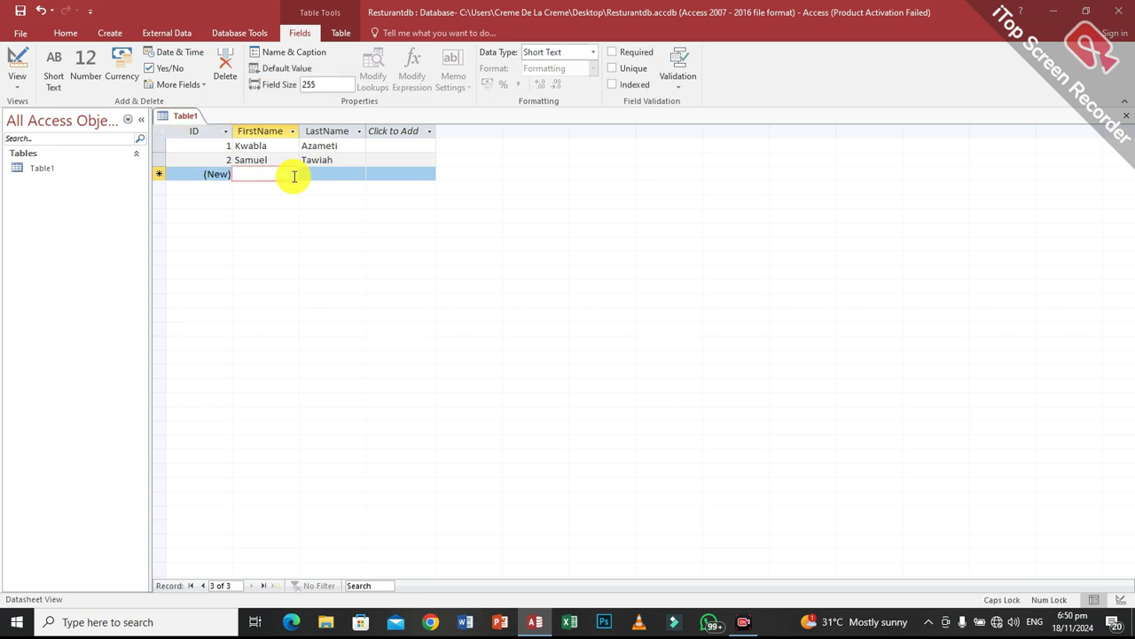
text(J)
key(Caps_Lock)
text(immy)
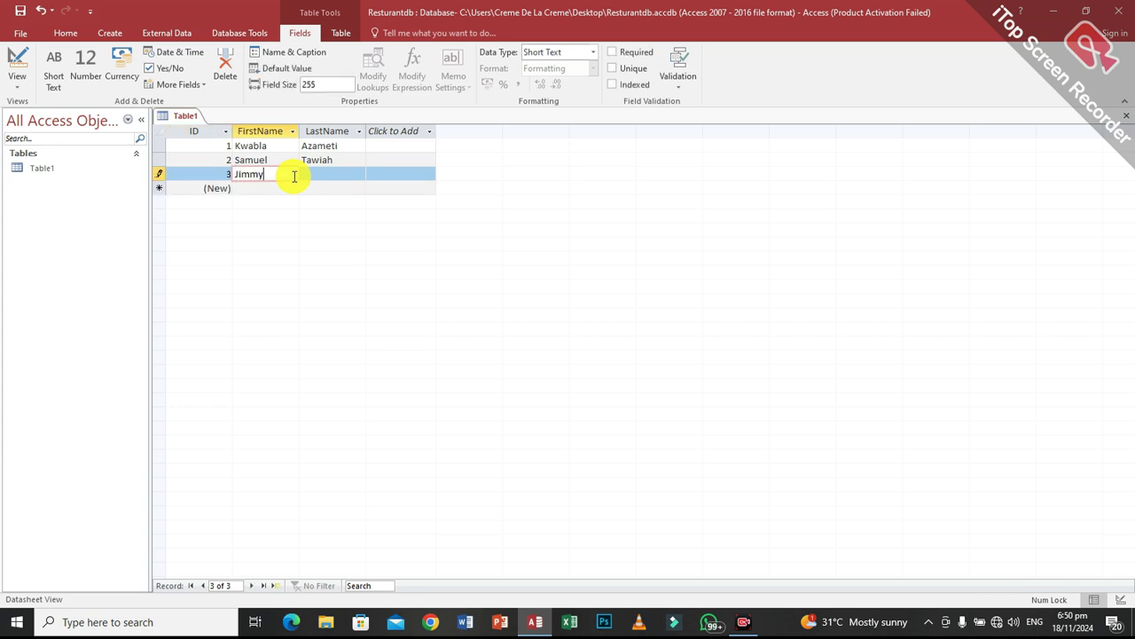
key(Tab)
key(Caps_Lock)
text(C)
key(Caps_Lock)
text(ook)
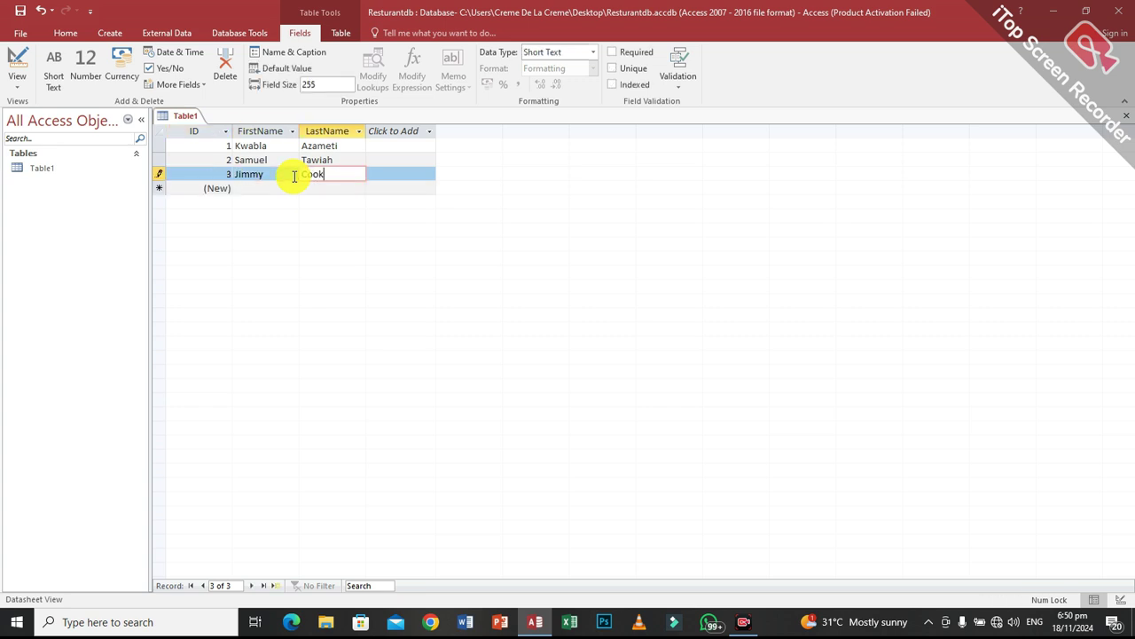
key(Tab)
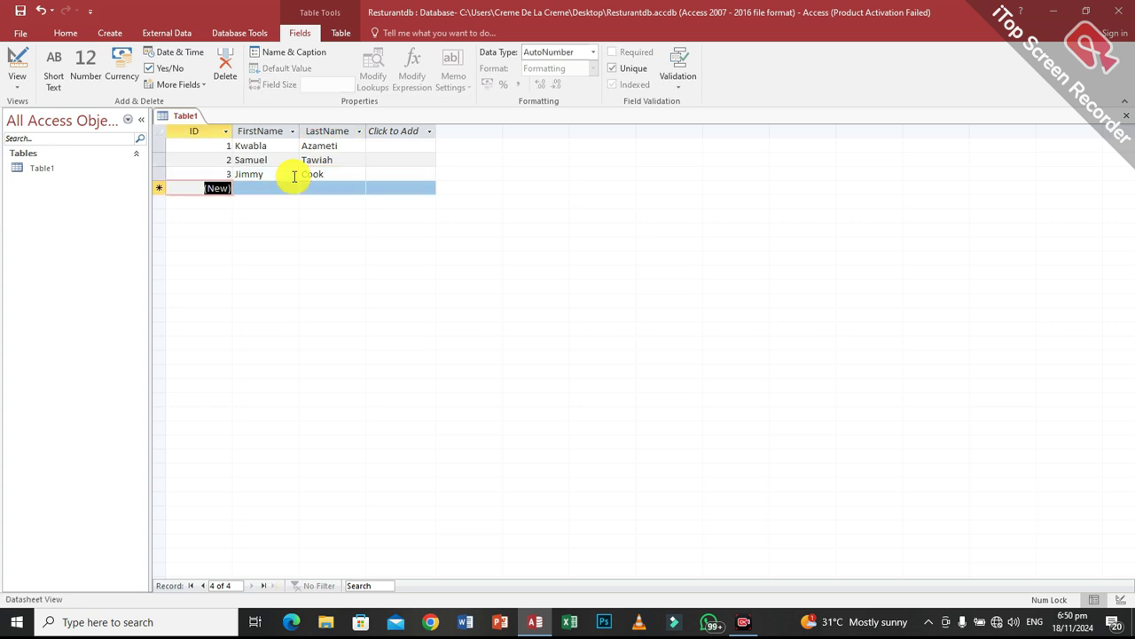
right_click(266, 215)
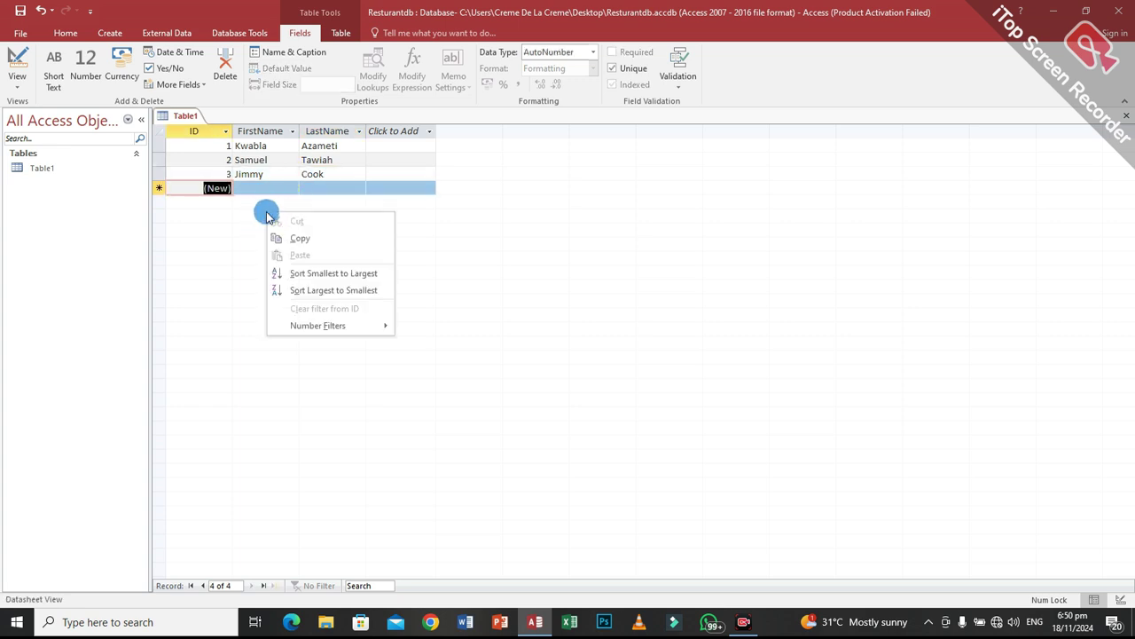
click(370, 184)
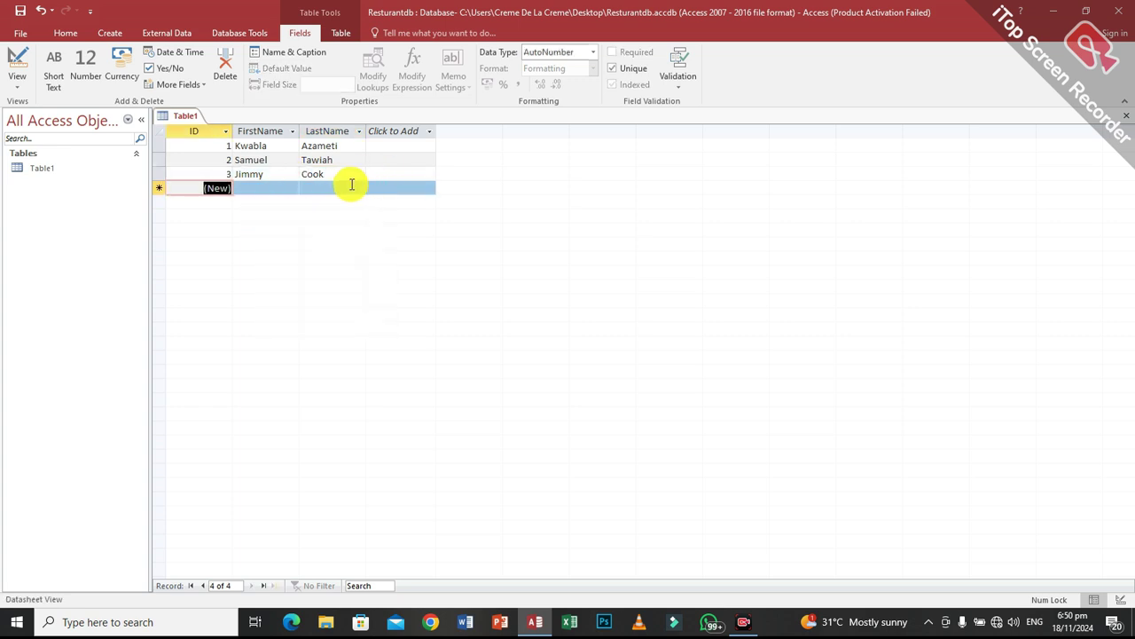
click(349, 183)
click(419, 174)
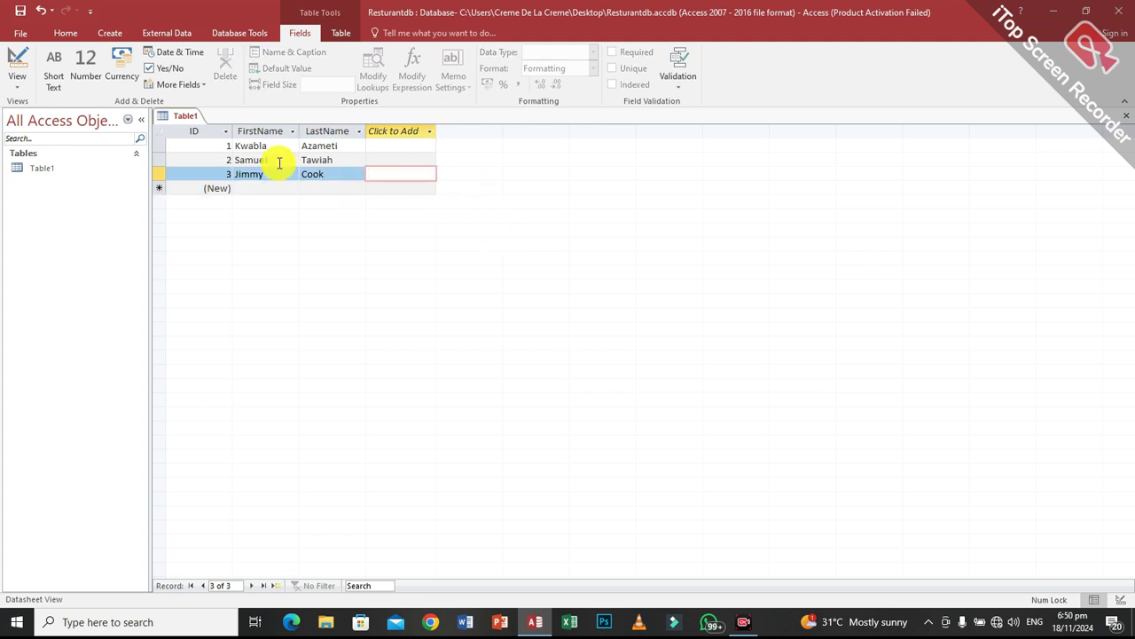
right_click(182, 116)
click(169, 118)
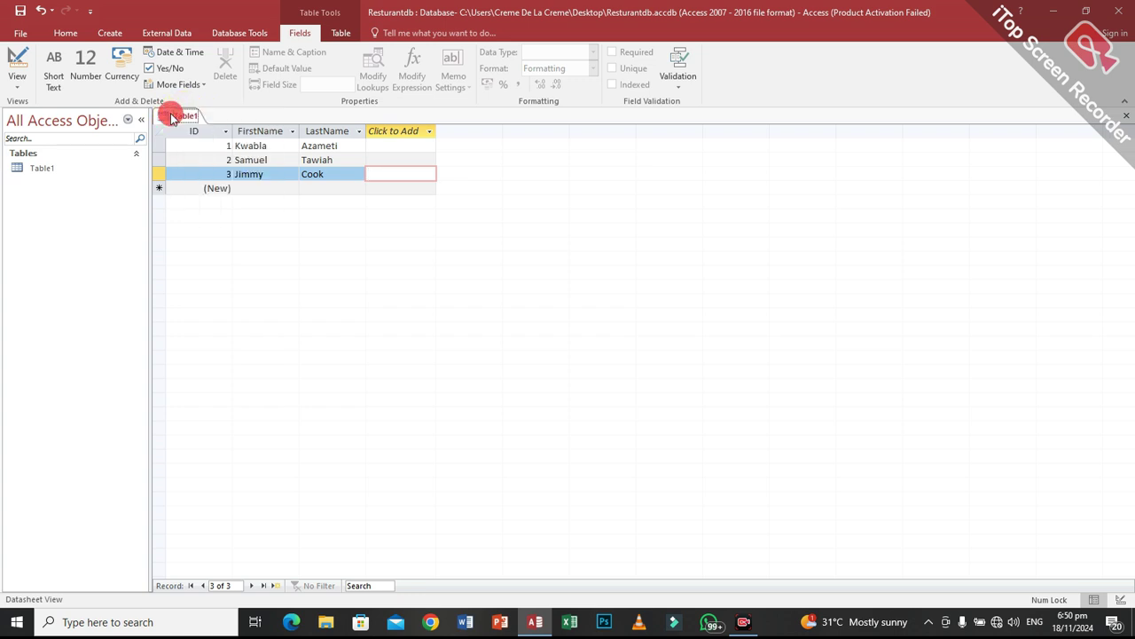
- Save Table1 with the table name CustomerT
right_click(182, 116)
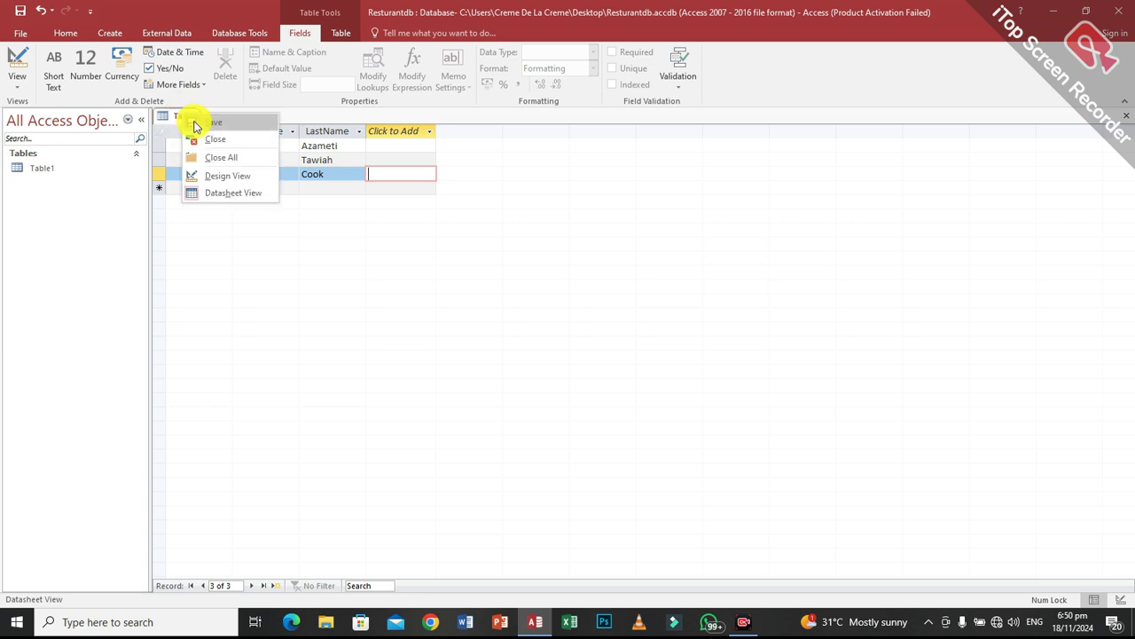
click(203, 124)
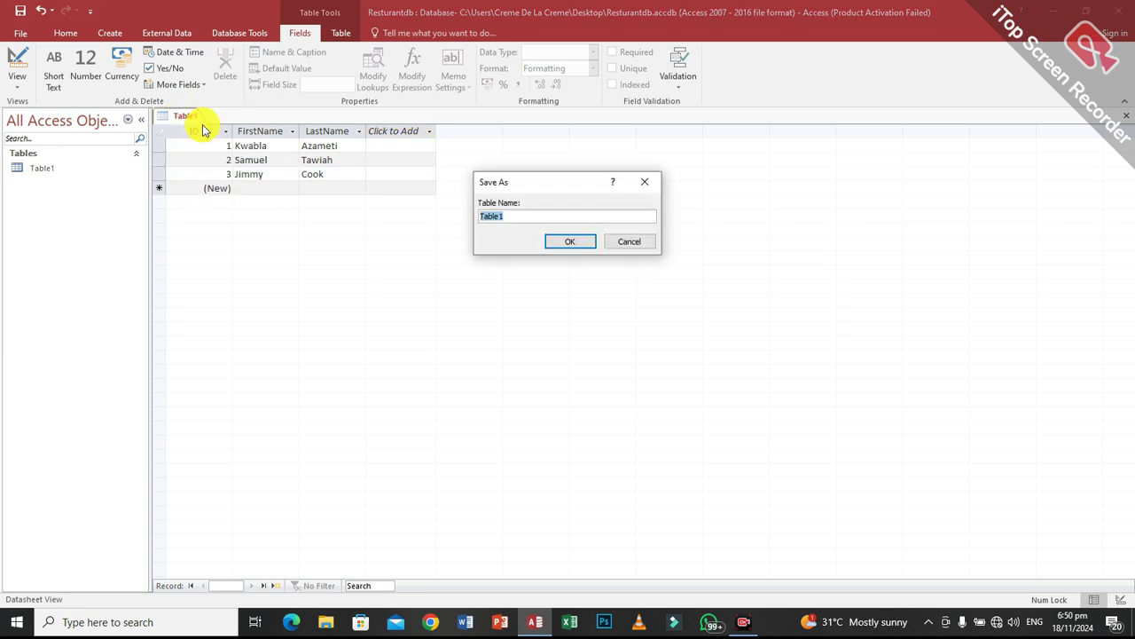
key(BackSpace)
key(Caps_Lock)
text(C)
key(Caps_Lock)
text(ustomer)
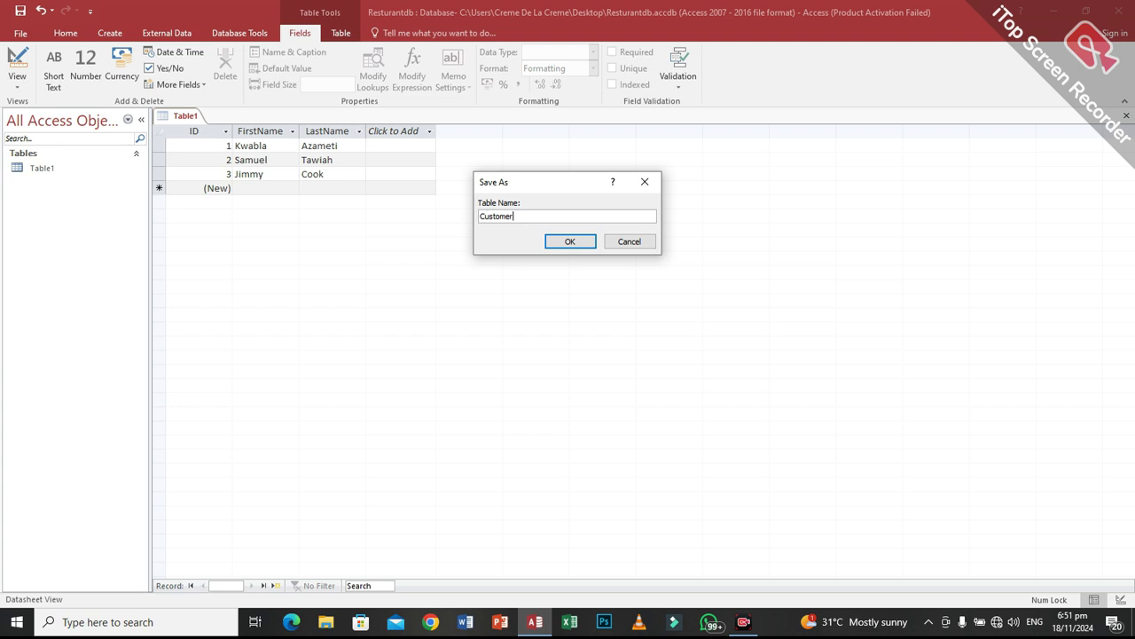
key(Caps_Lock)
text(TY)
key(Caps_Lock)
click(551, 241)
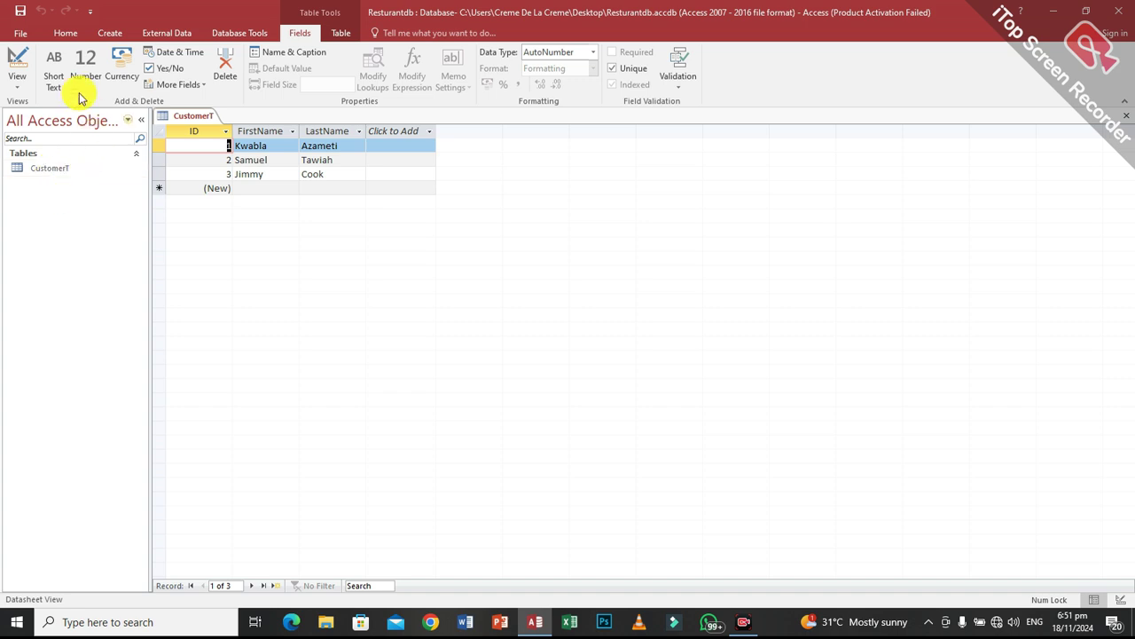
- Switch the ribbon to the Create tab
click(110, 36)
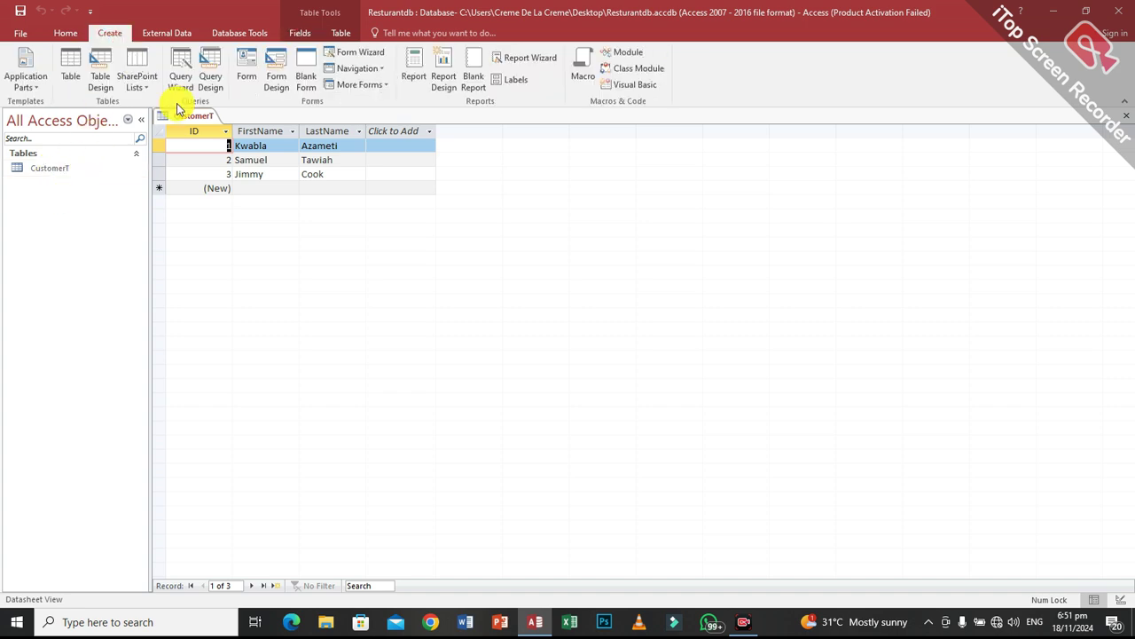
- Insert a new blank Table1 holding only its ID column
click(75, 65)
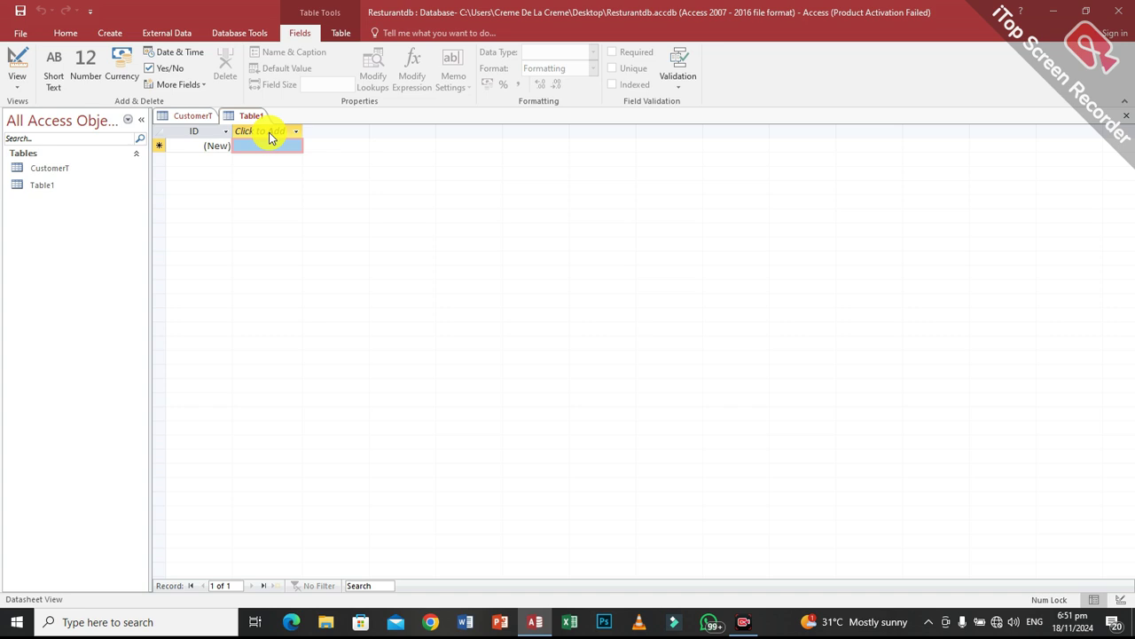
click(270, 133)
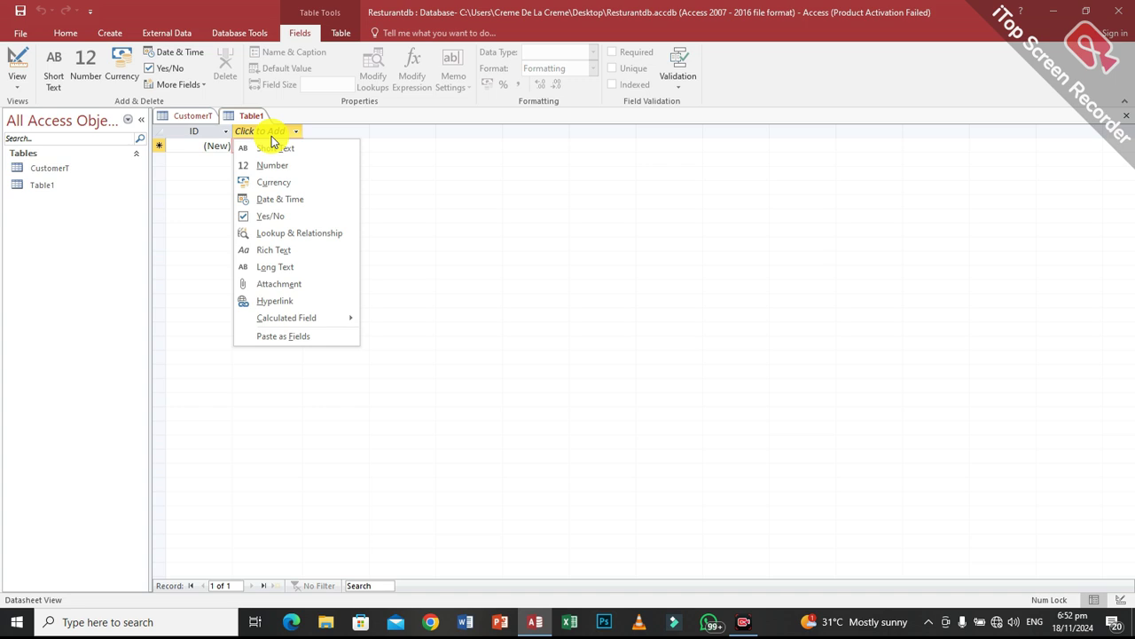
click(507, 256)
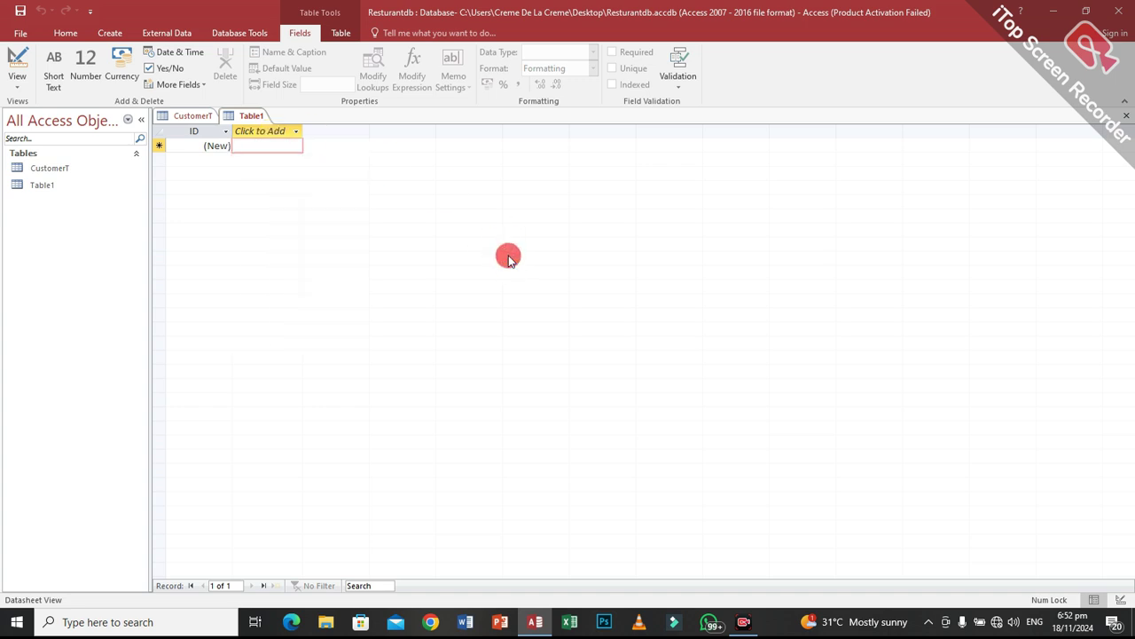